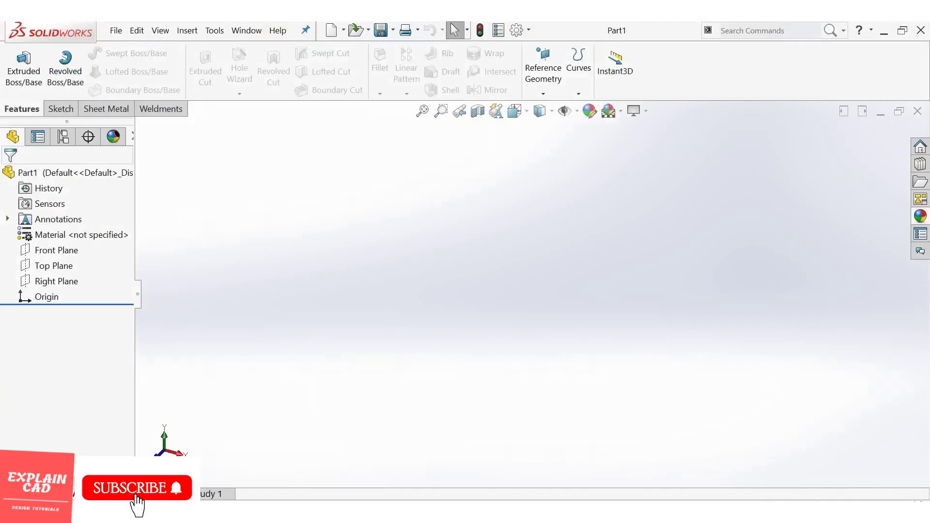
# - Open a sketch on the Top Plane of the new part
pyautogui.click(54, 265)
pyautogui.click(71, 251)
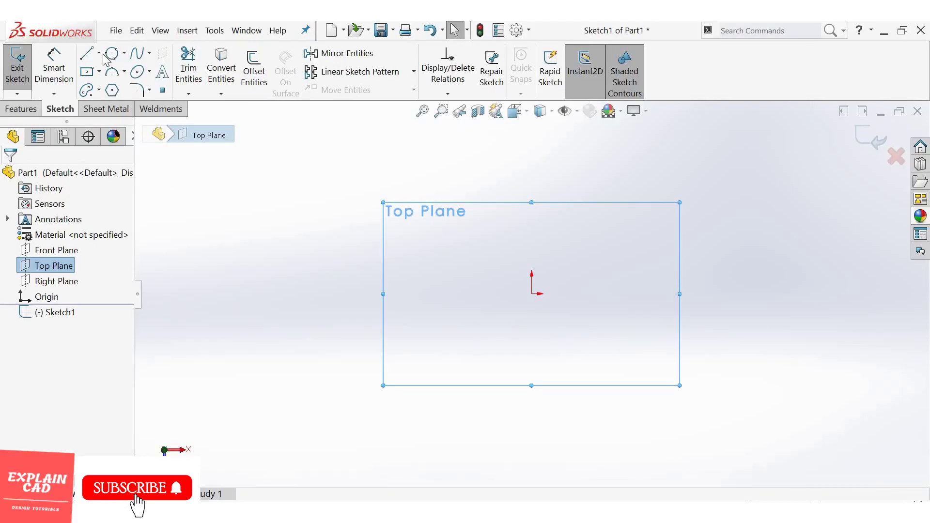
# - Draw a 70 mm outer circle and a smaller concentric circle, both centred on the origin
pyautogui.click(112, 53)
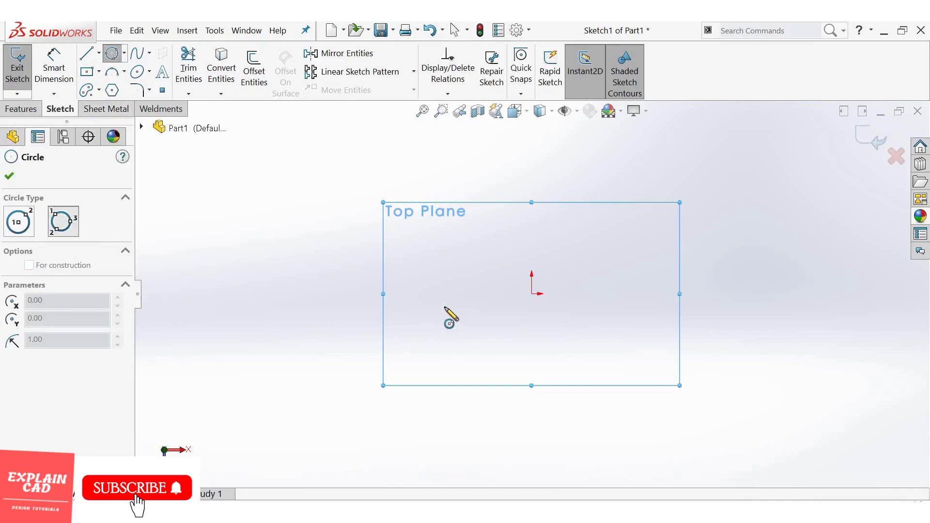
pyautogui.click(532, 294)
pyautogui.click(556, 313)
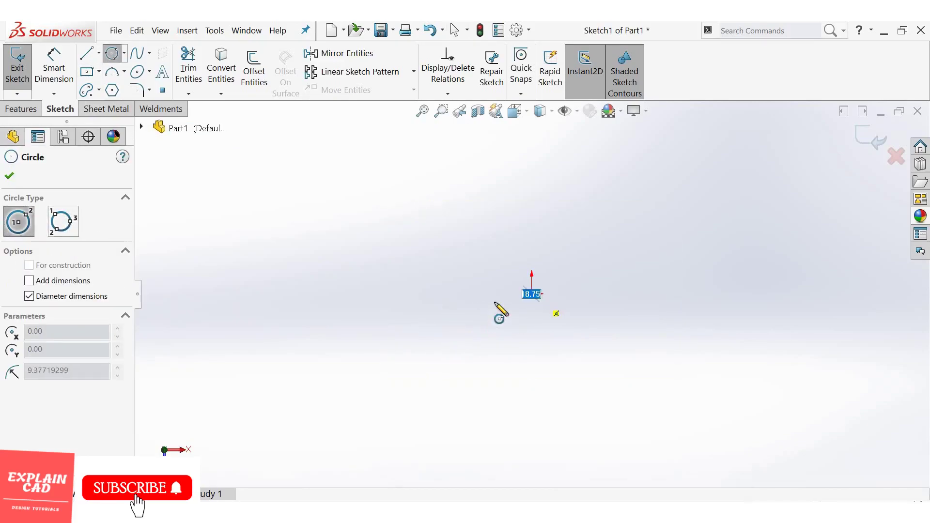
pyautogui.write('70.26881147')
pyautogui.press('Return')
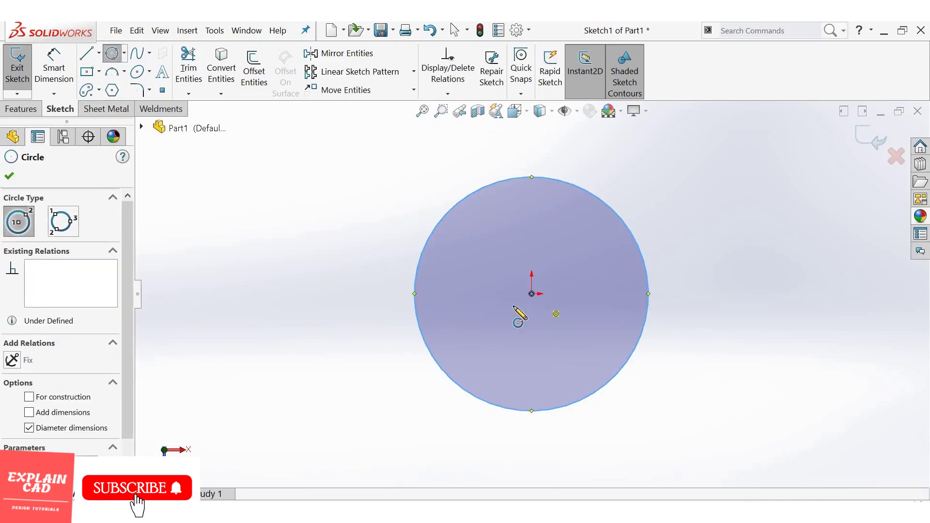
pyautogui.click(532, 295)
pyautogui.write('42')
pyautogui.press('Return')
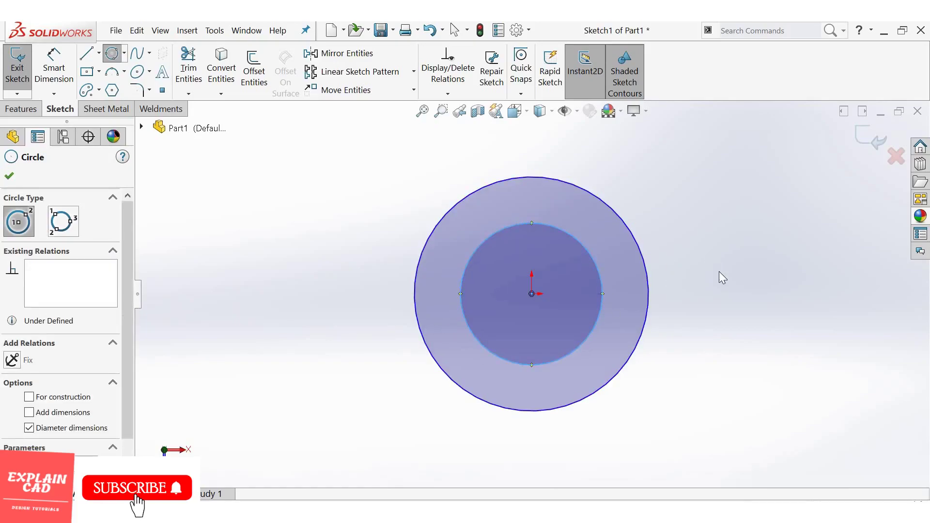
pyautogui.rightClick(719, 278)
# - Dimension the outer circle to 70 mm and the inner circle to 30 mm diameter
pyautogui.click(709, 268)
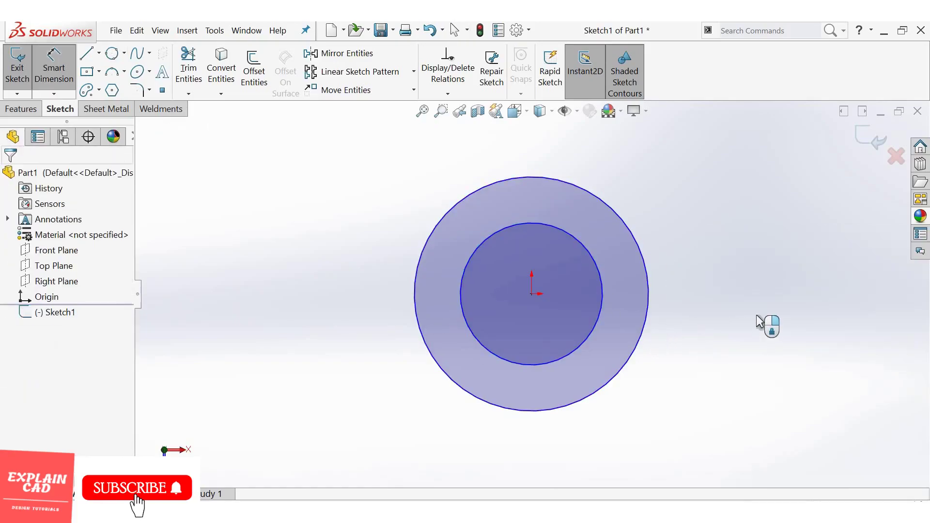
pyautogui.click(647, 312)
pyautogui.click(756, 316)
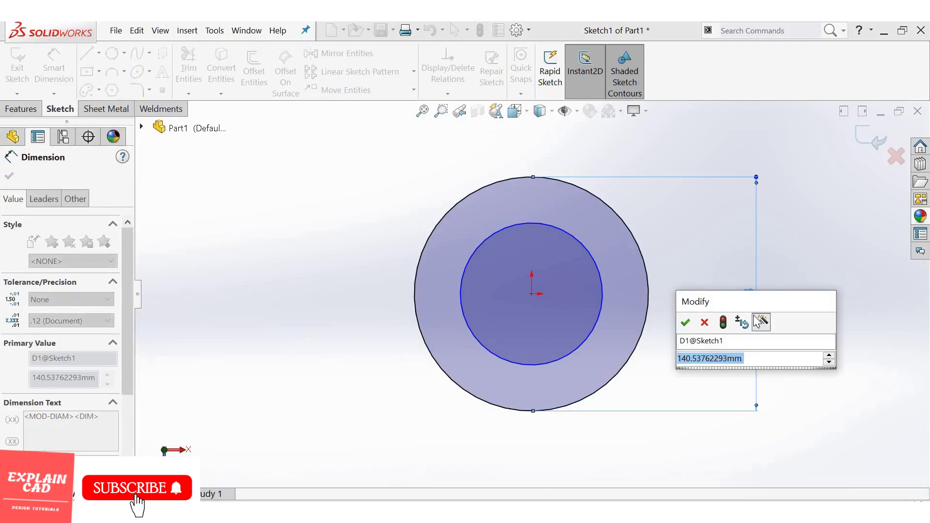
pyautogui.write('70')
pyautogui.press('Return')
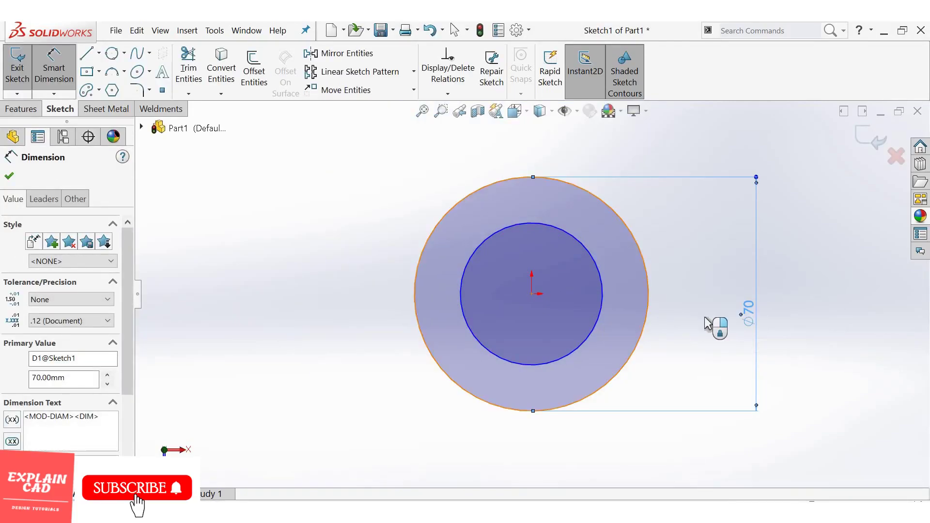
pyautogui.click(705, 318)
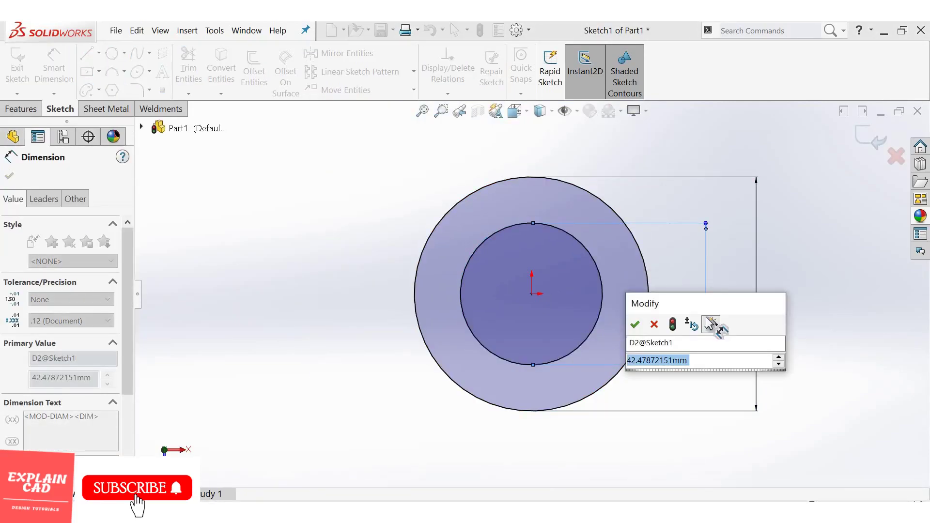
pyautogui.write('30')
pyautogui.press('Return')
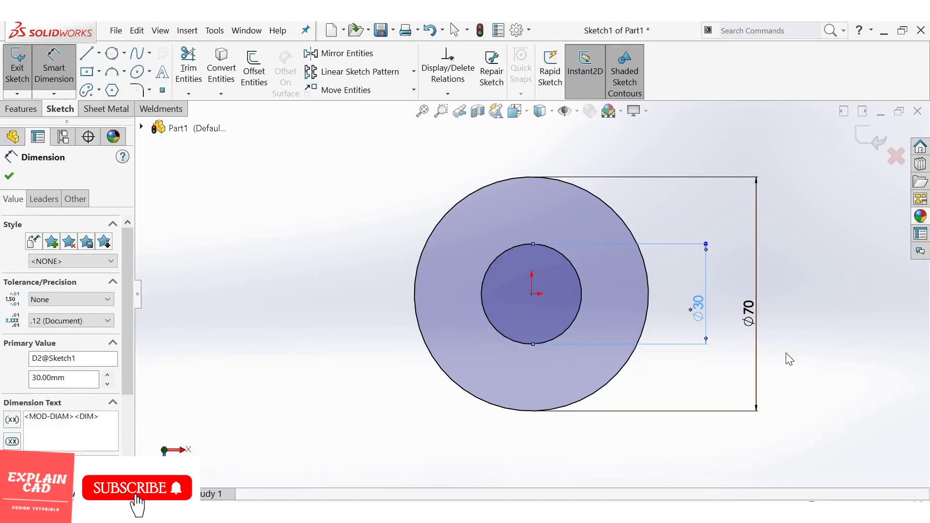
pyautogui.rightClick(789, 359)
pyautogui.click(768, 305)
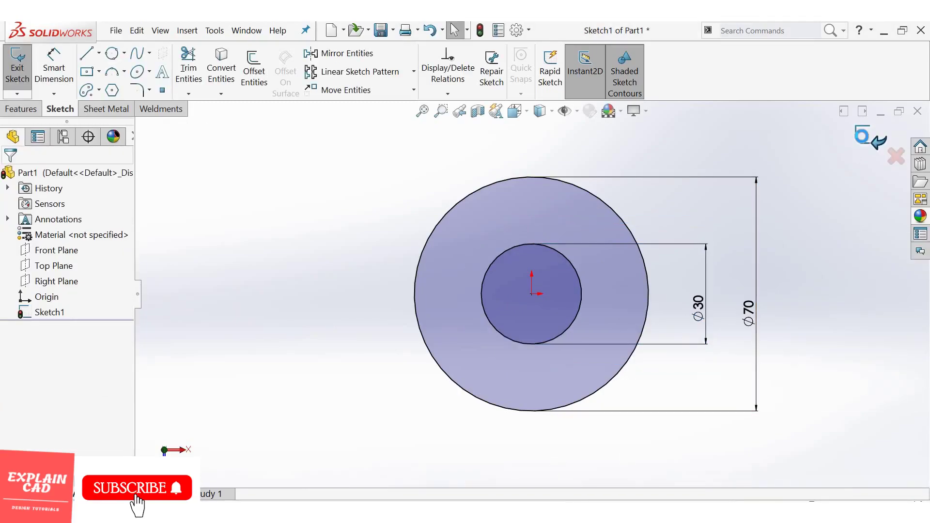
# - Extrude the ring sketch 30 mm with a Mid Plane end condition
pyautogui.hotkey('ctrl', 'b')
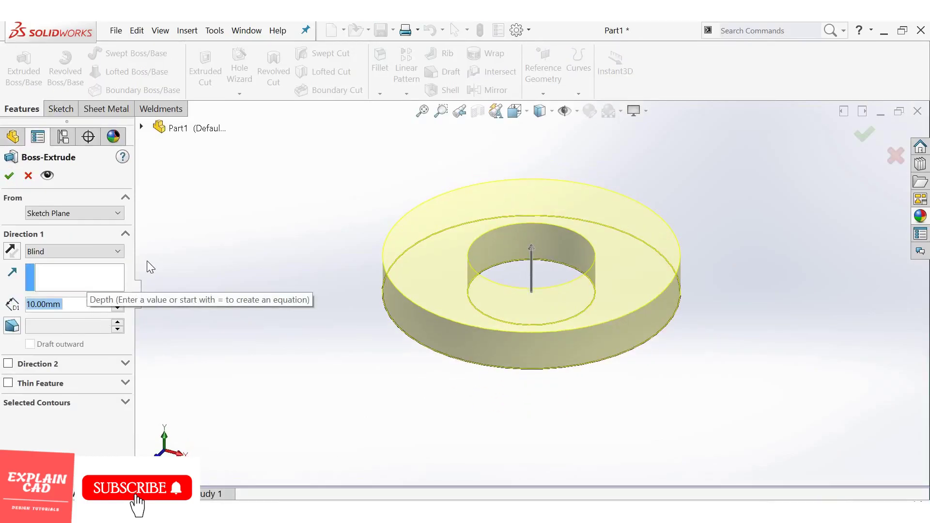
pyautogui.write('30')
pyautogui.click(73, 251)
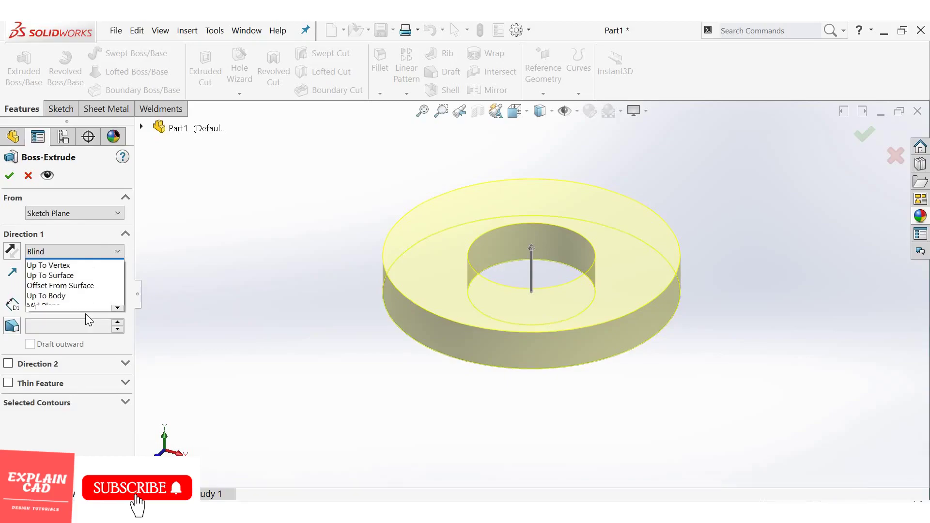
pyautogui.click(85, 314)
pyautogui.press('Return')
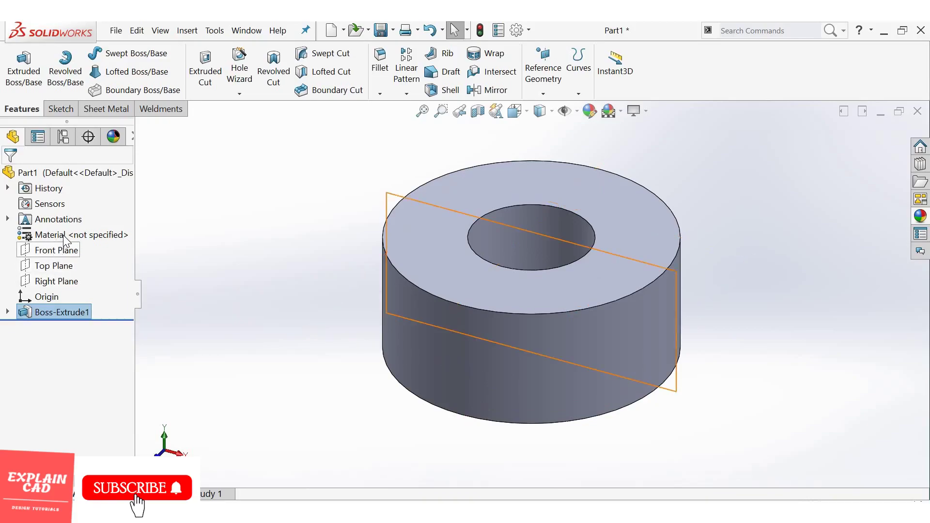
# - Open a sketch on the Front Plane and check the reference pulley drawing
pyautogui.click(61, 247)
pyautogui.click(64, 235)
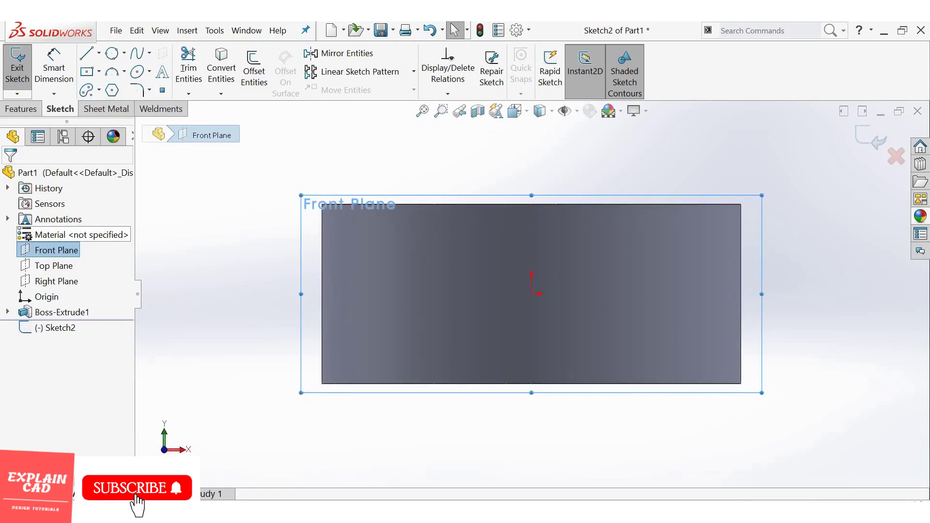
pyautogui.hotkey('alt', 'Tab')
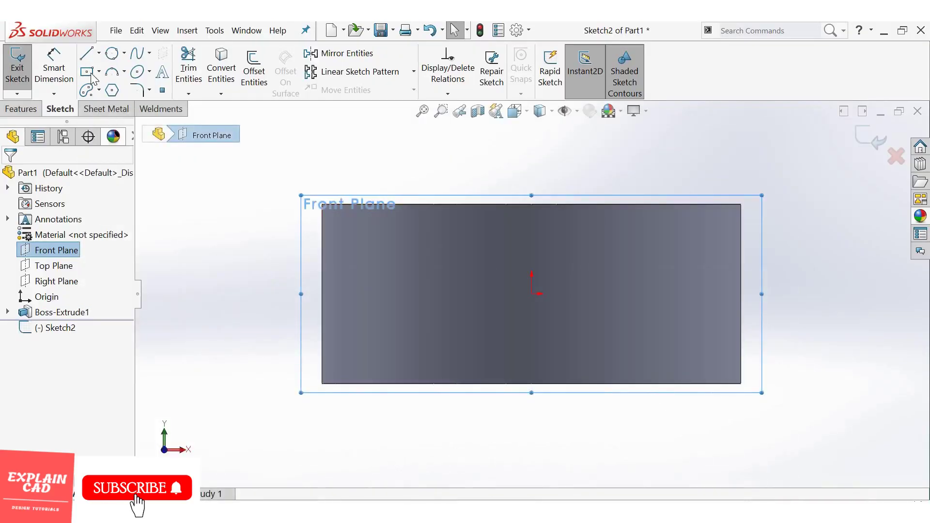
# - Draw a center rectangle centred on the midpoint of the ring's left edge
pyautogui.click(87, 72)
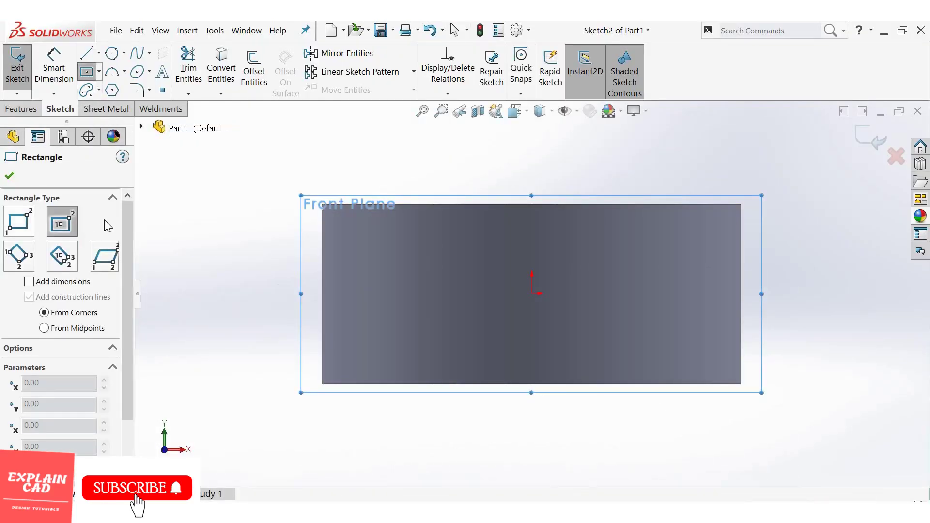
pyautogui.click(66, 237)
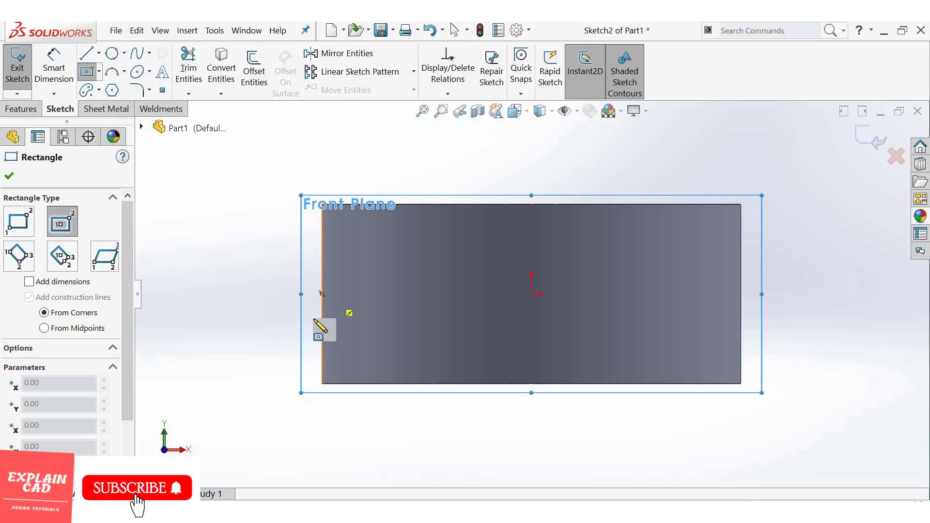
pyautogui.click(320, 294)
pyautogui.click(290, 342)
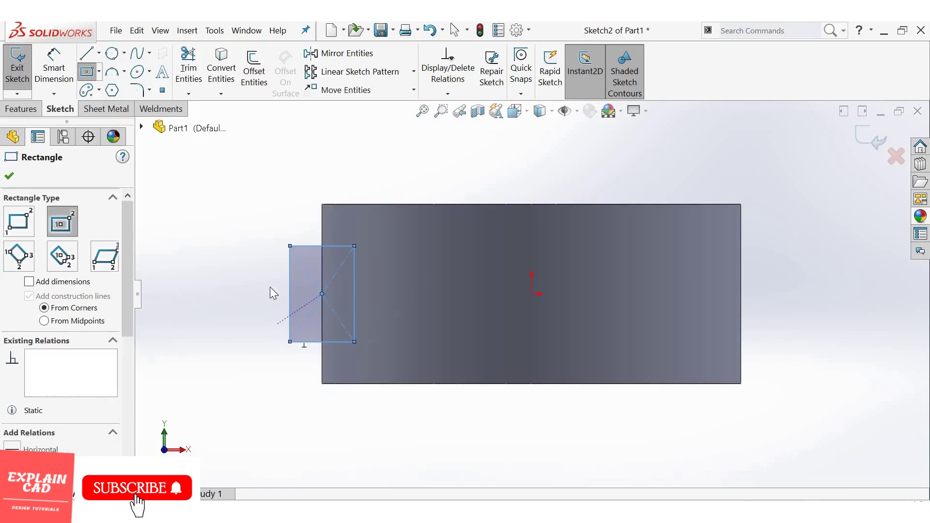
pyautogui.rightClick(290, 345)
pyautogui.click(284, 290)
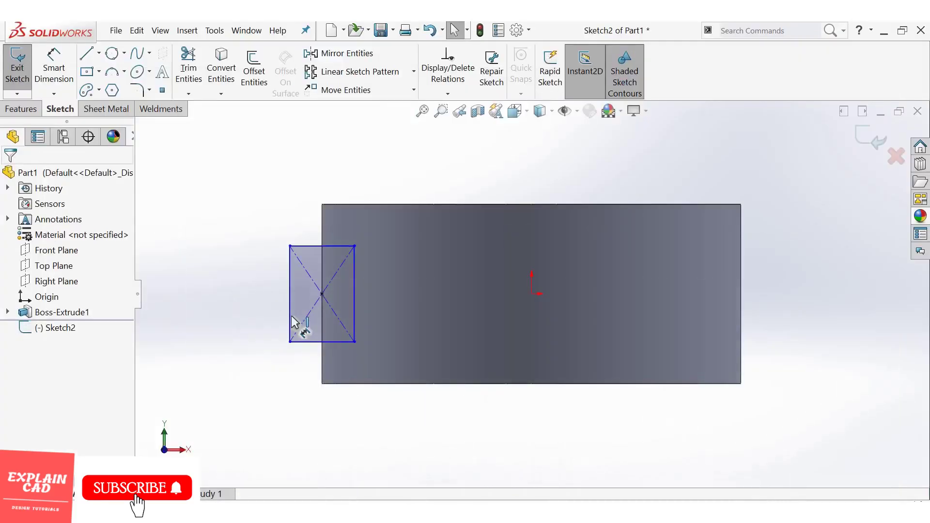
# - Dimension the groove rectangle 15 mm tall and 6 mm in from the ring's left edge
pyautogui.click(290, 321)
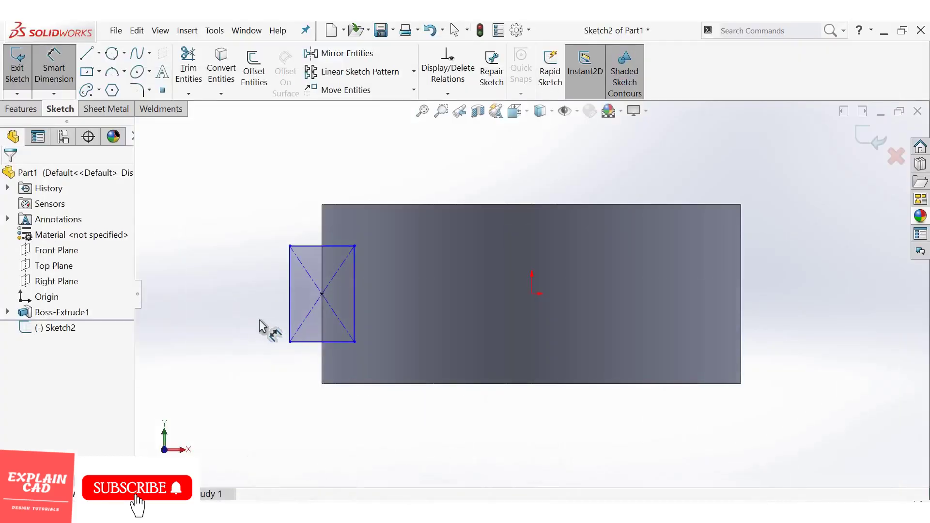
pyautogui.click(260, 320)
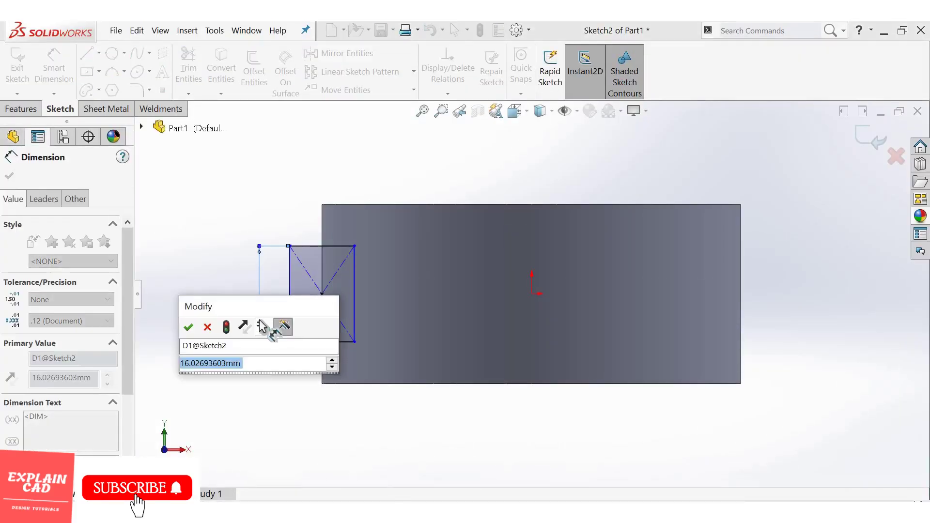
pyautogui.write('15')
pyautogui.press('Return')
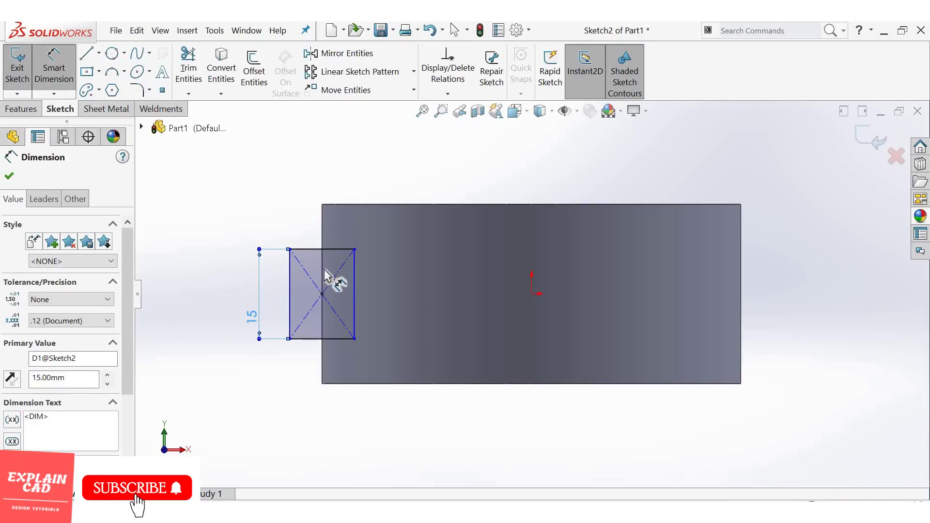
pyautogui.click(323, 275)
pyautogui.click(296, 208)
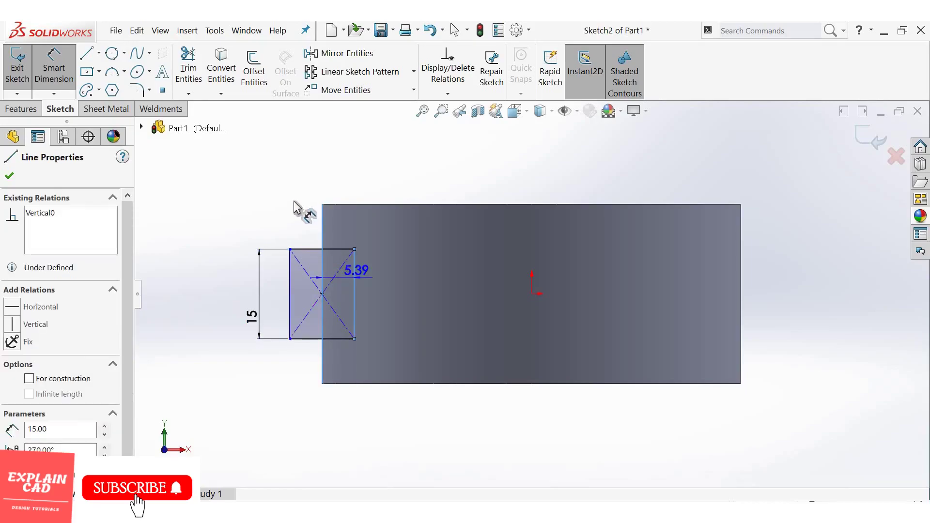
pyautogui.click(306, 195)
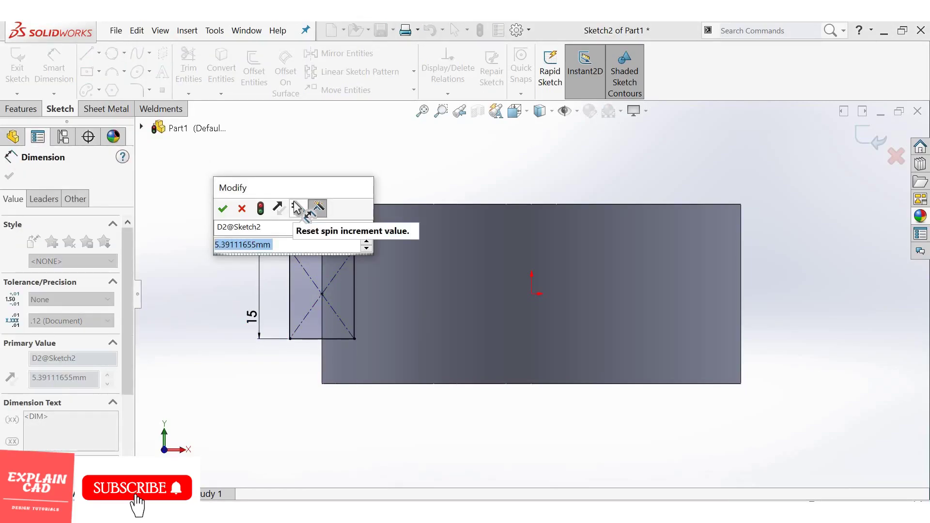
pyautogui.write('6')
pyautogui.press('Return')
pyautogui.rightClick(547, 247)
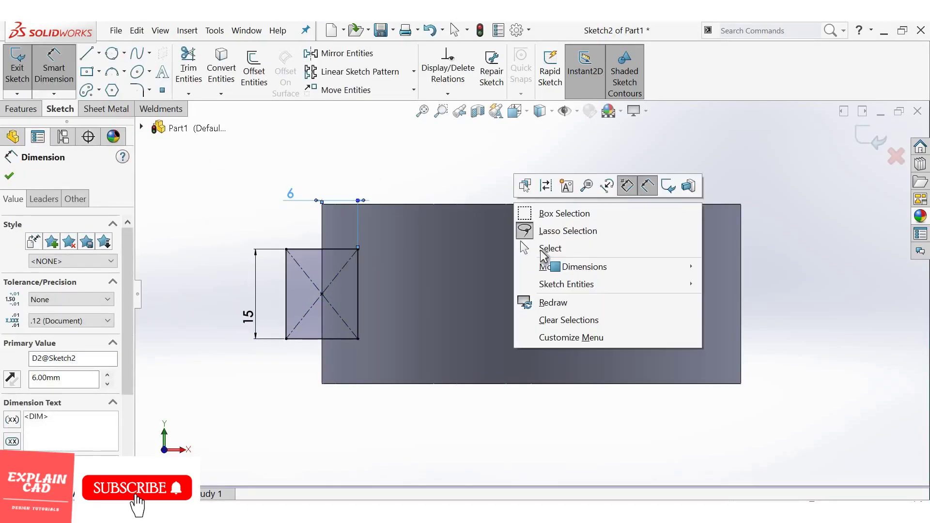
pyautogui.click(549, 247)
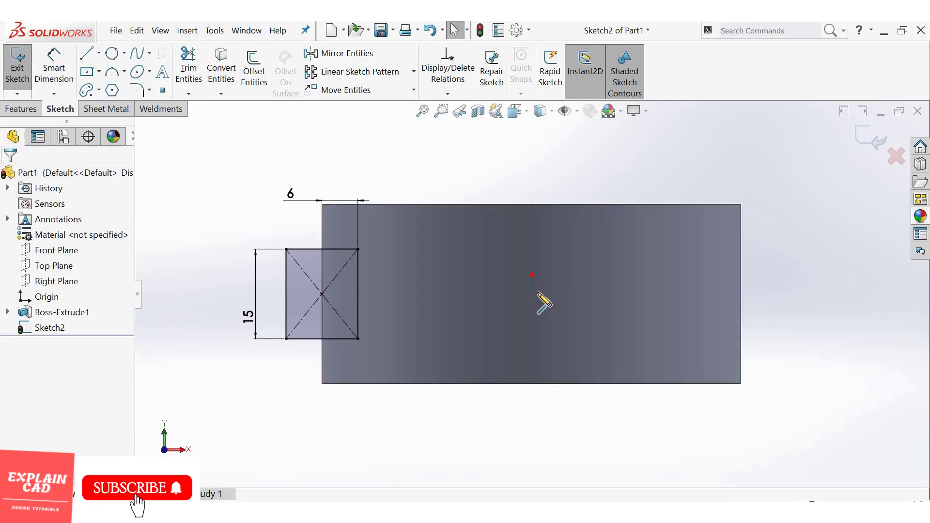
# - Draw a vertical centerline from the origin, extending above the part's top edge
pyautogui.press('l')
pyautogui.moveTo(532, 293); pyautogui.dragTo(531, 178)
pyautogui.press('Escape')
pyautogui.click(529, 199)
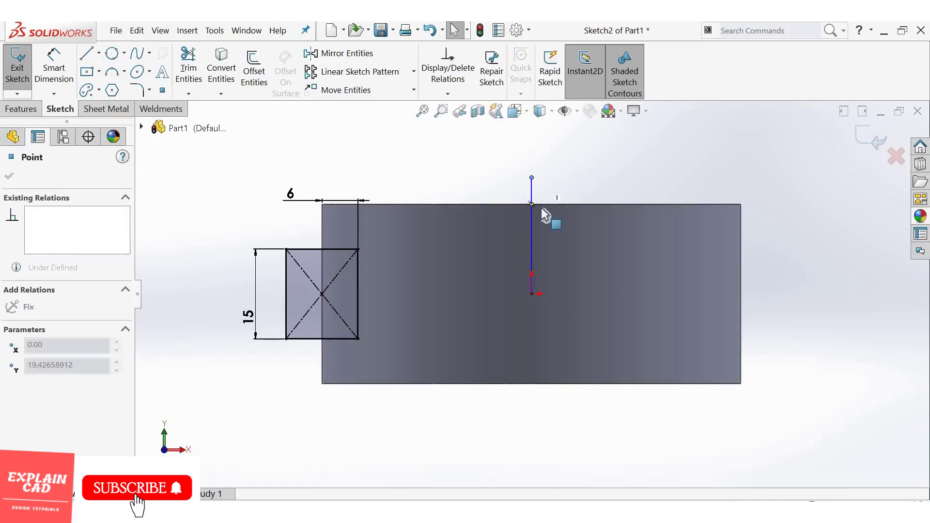
pyautogui.click(547, 184)
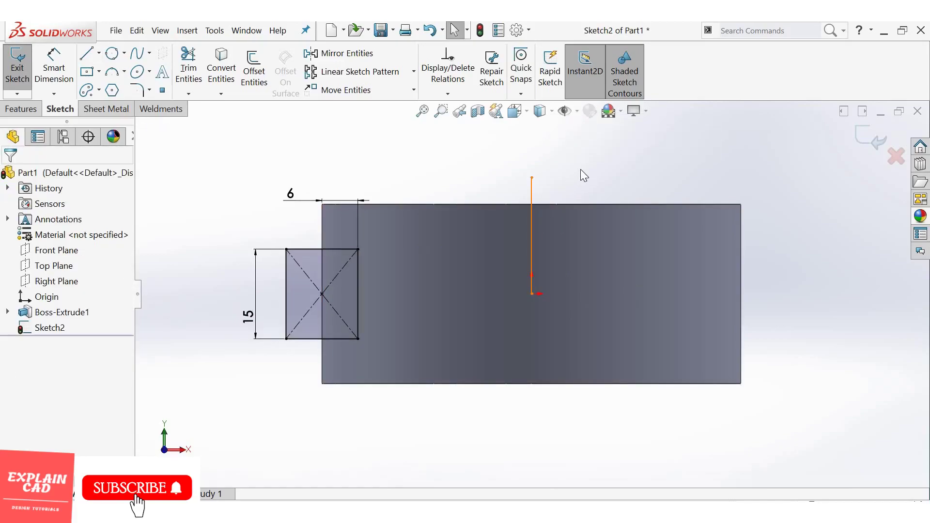
pyautogui.click(532, 193)
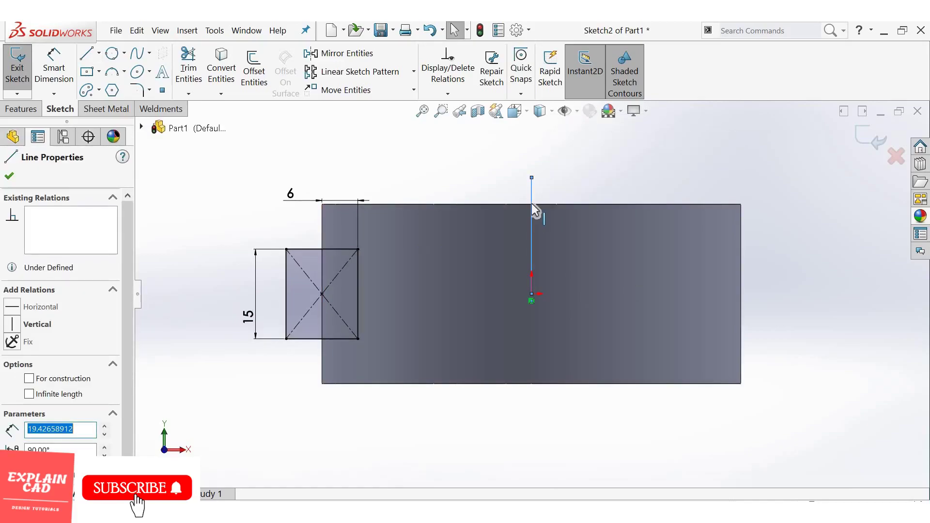
pyautogui.press('Escape')
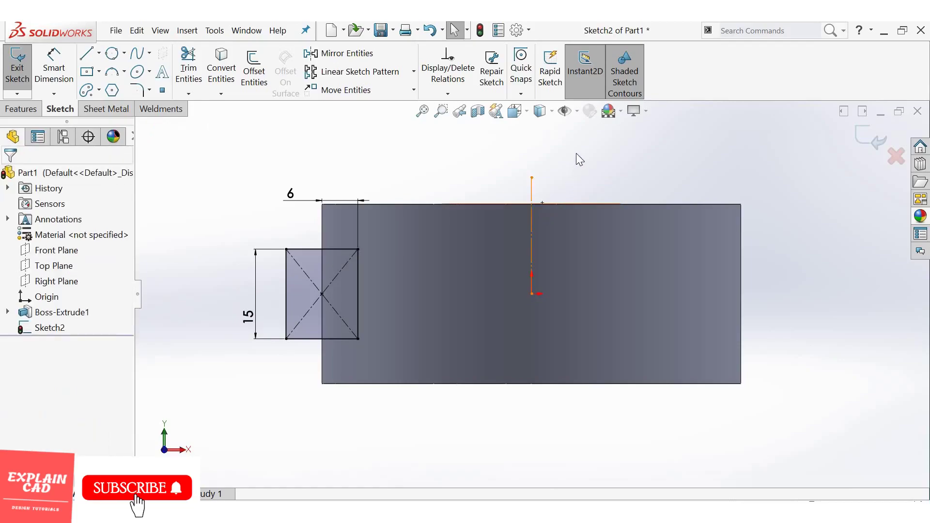
pyautogui.click(531, 191)
pyautogui.click(772, 254)
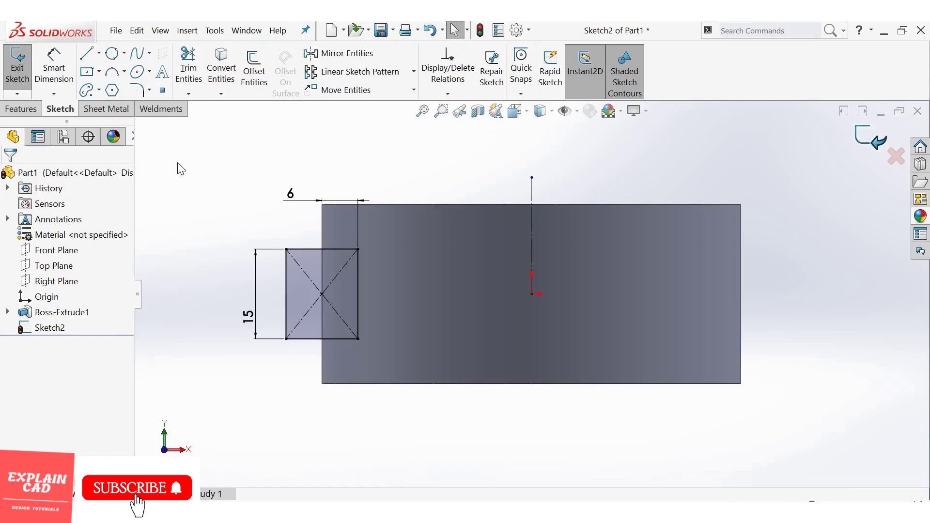
# - Cut the groove with a 360° revolved cut around the vertical centerline
pyautogui.click(17, 69)
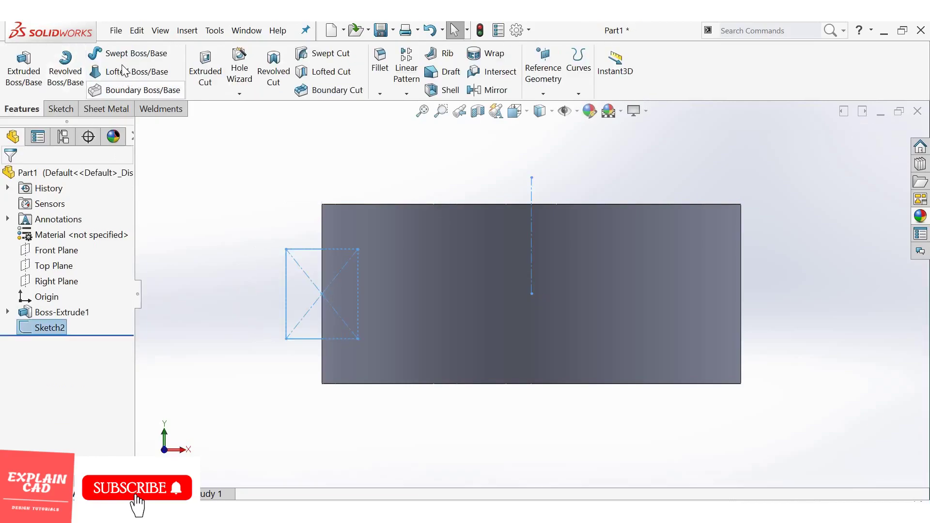
pyautogui.click(276, 72)
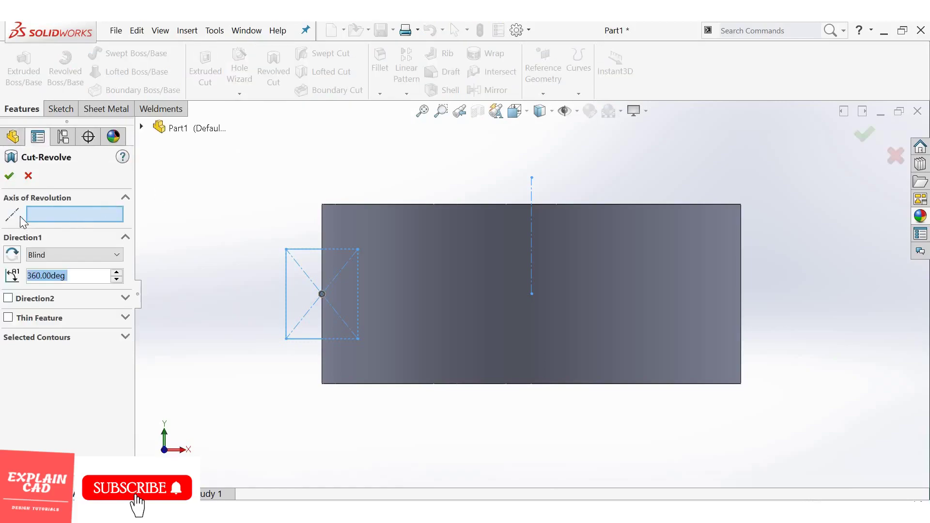
pyautogui.click(531, 193)
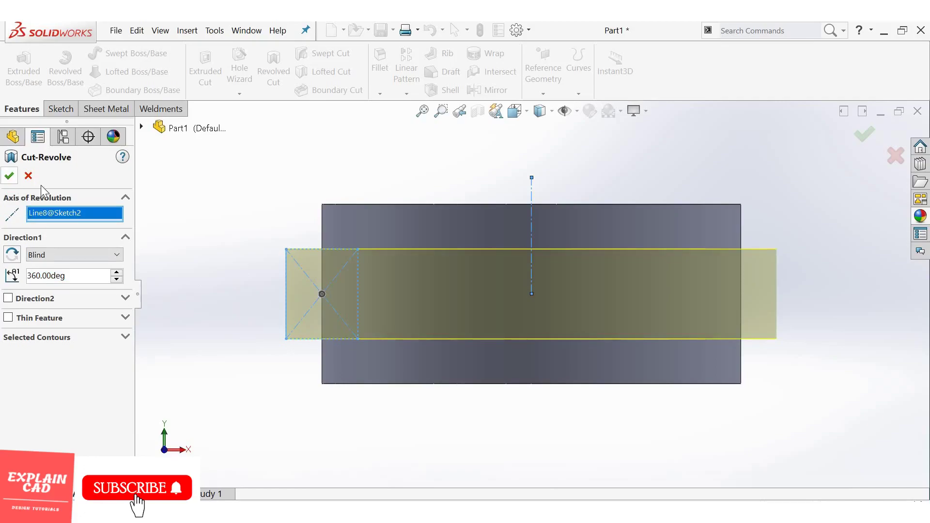
pyautogui.press('Return')
# - View the grooved part in isometric and compare it with the reference drawing
pyautogui.hotkey('ctrl', '7')
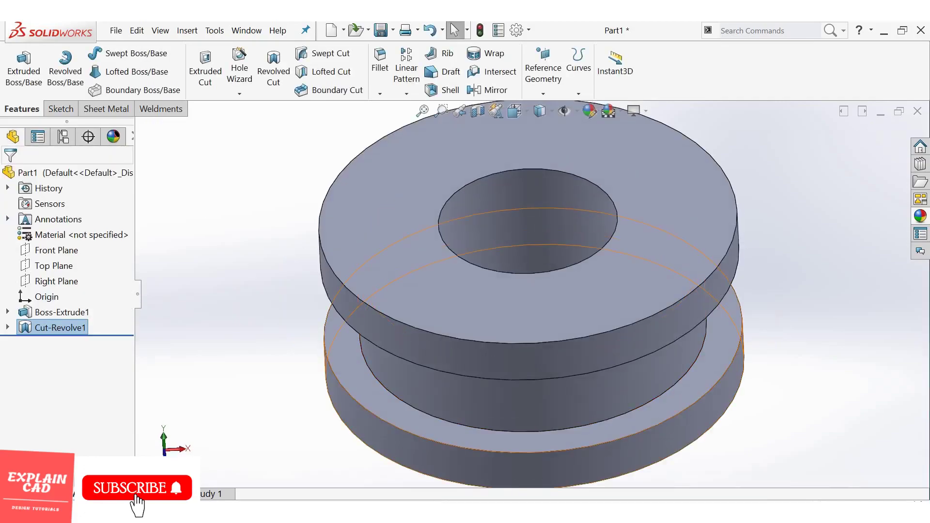
pyautogui.hotkey('alt', 'Tab')
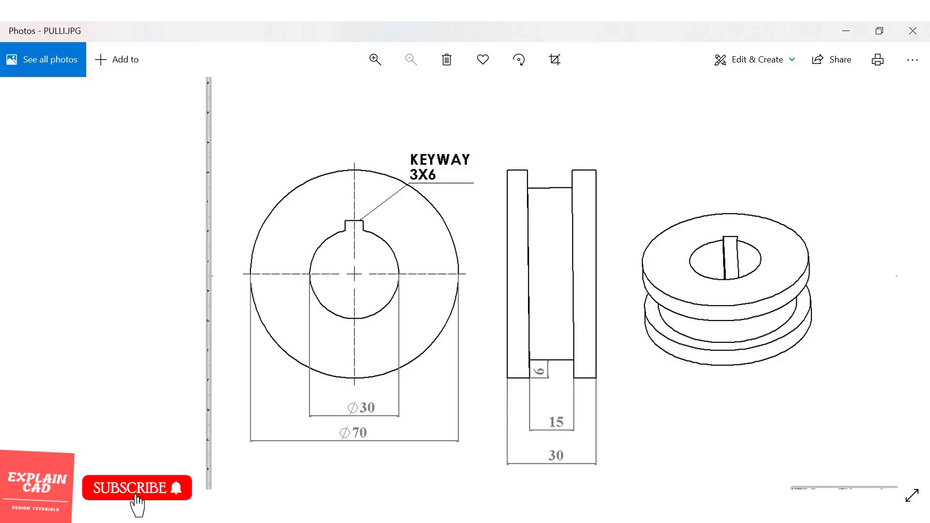
pyautogui.hotkey('alt', 'Tab')
pyautogui.click(488, 251)
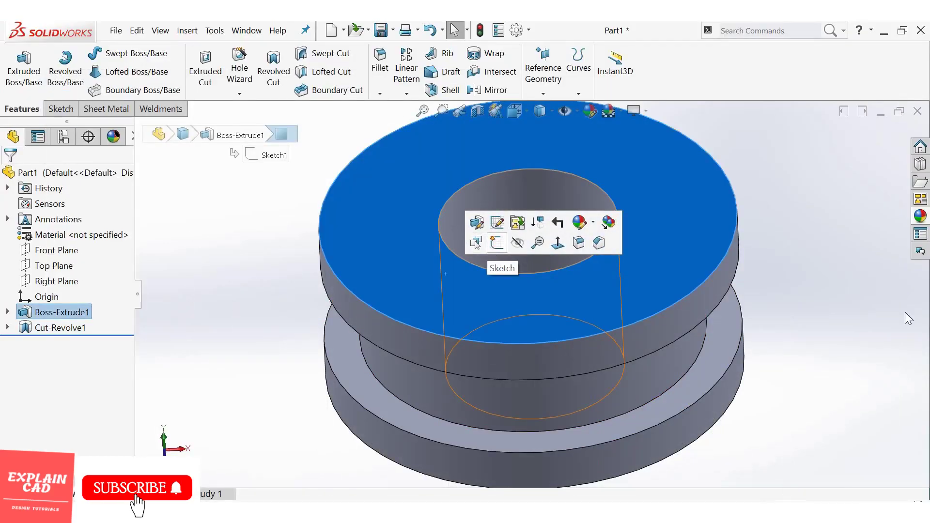
# - Reselect the upper disc's top face and open Sketch3 on it
pyautogui.press('Escape')
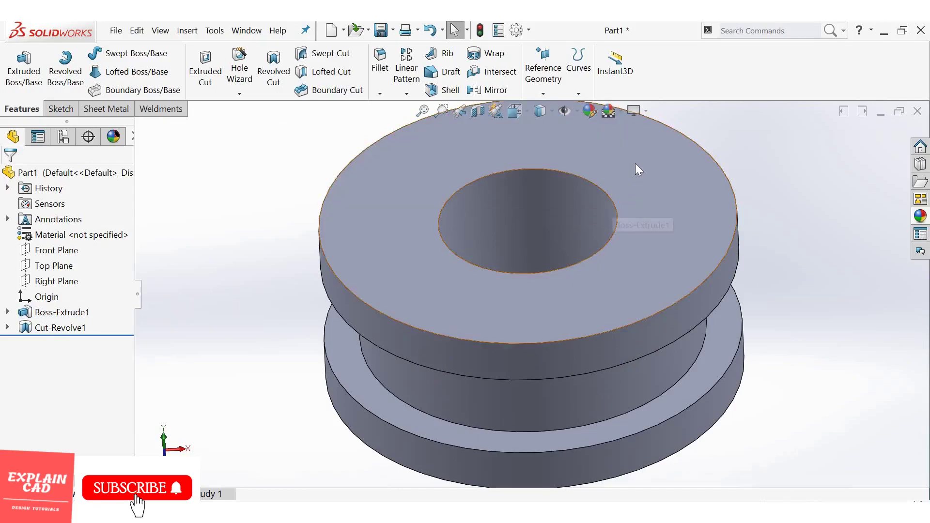
pyautogui.click(672, 144)
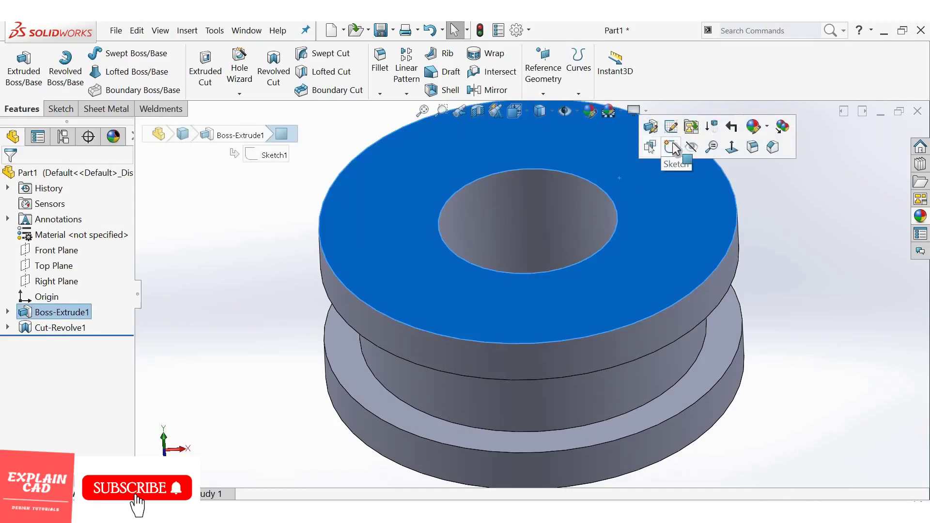
pyautogui.click(673, 147)
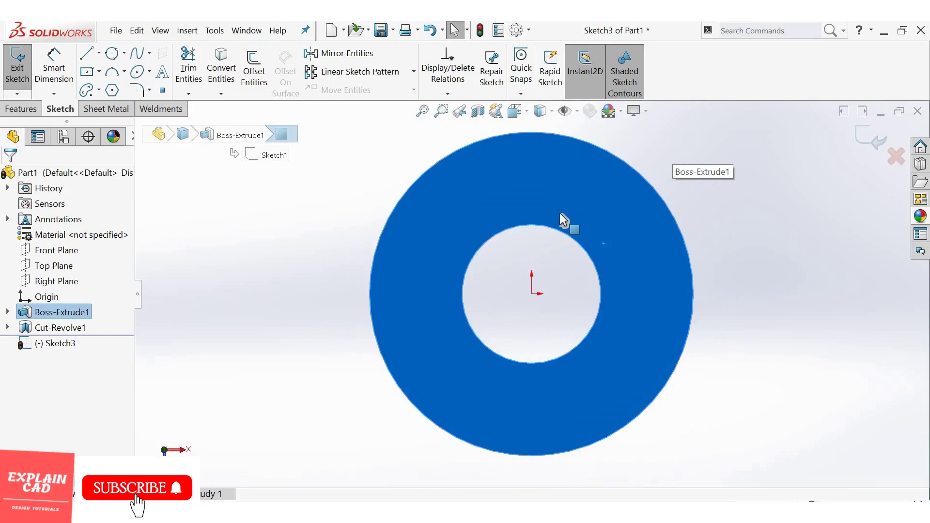
pyautogui.scroll(-1, 493, 211)
pyautogui.scroll(-1, 493, 211)
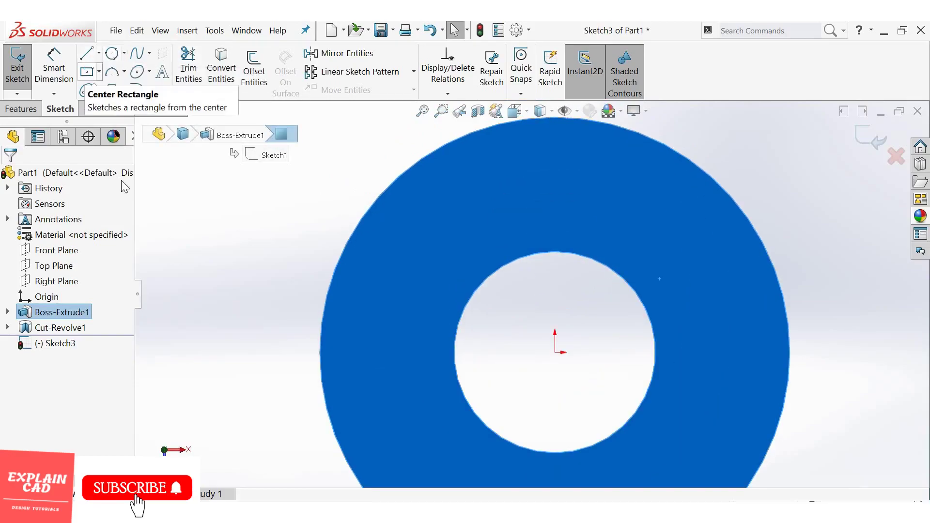
# - Draw a centre rectangle straddling the top edge of the bore
pyautogui.click(88, 72)
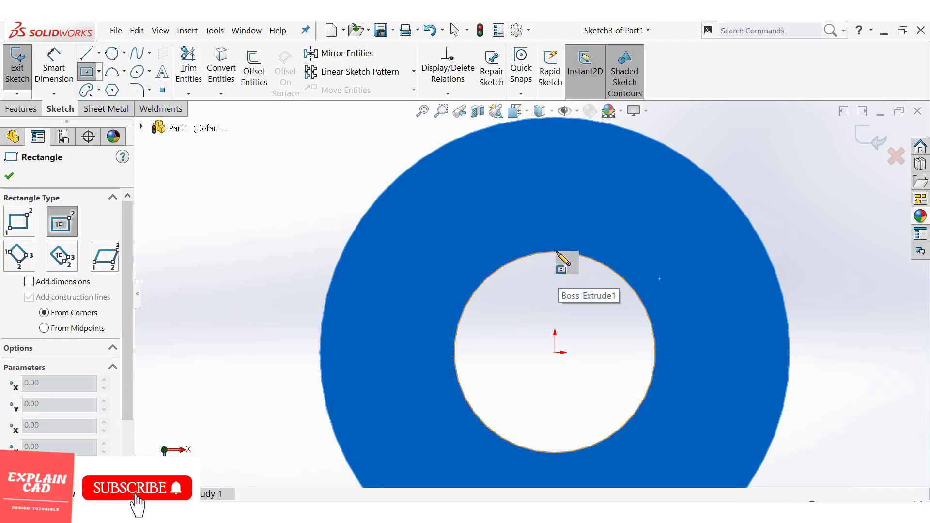
pyautogui.click(549, 251)
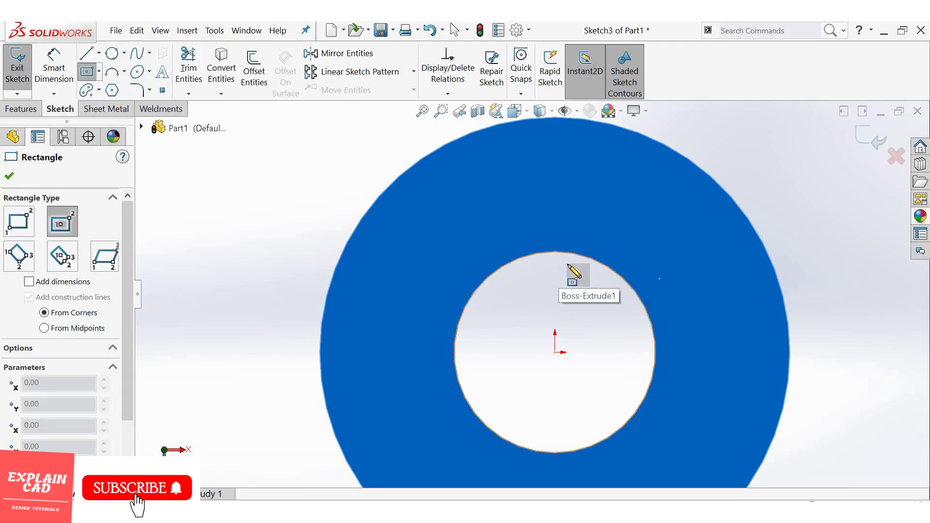
pyautogui.click(572, 300)
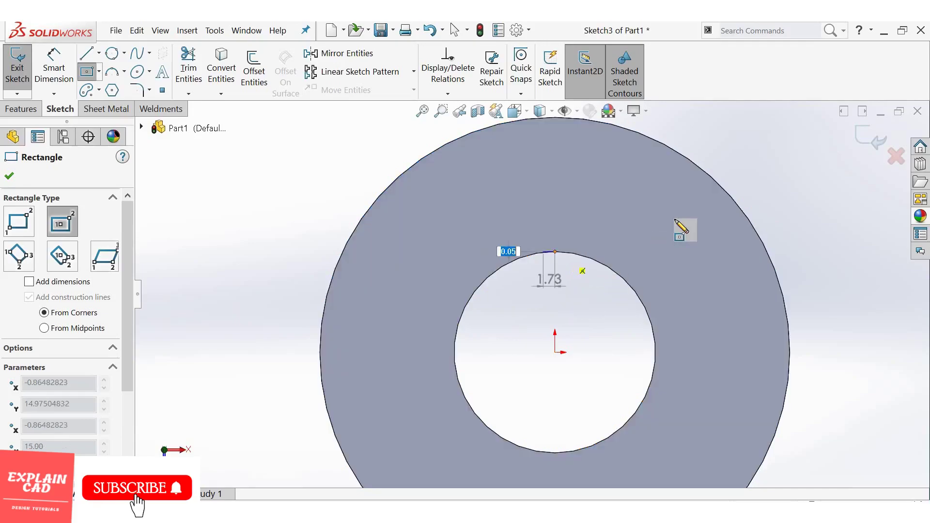
pyautogui.rightClick(654, 232)
pyautogui.press('Escape')
# - Make the rectangle's centre point vertical with the origin
pyautogui.moveTo(549, 251); pyautogui.dragTo(560, 246)
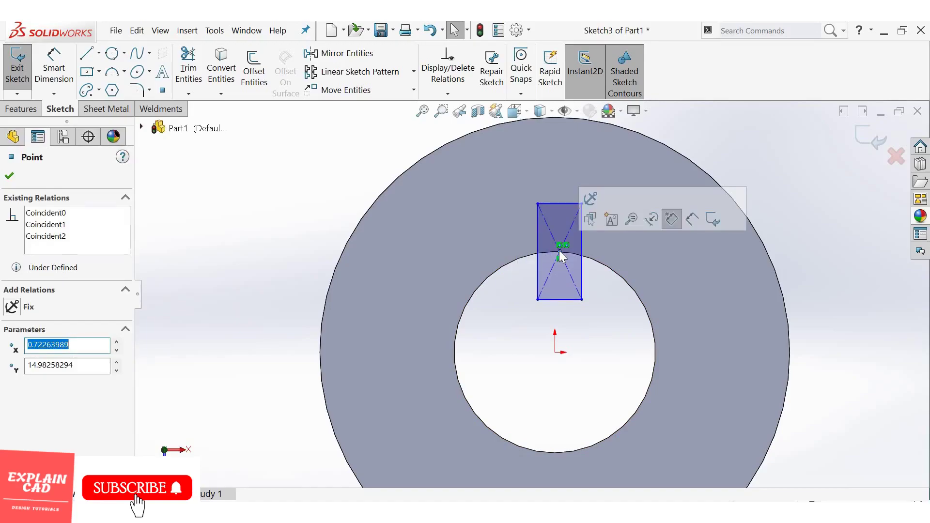
pyautogui.keyDown('ctrl'); pyautogui.click(556, 354); pyautogui.keyUp('ctrl')
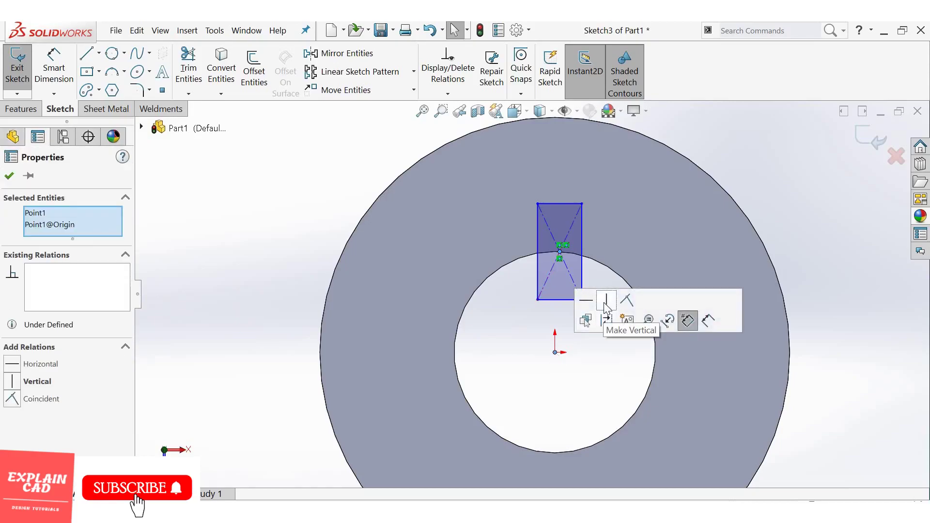
pyautogui.click(607, 301)
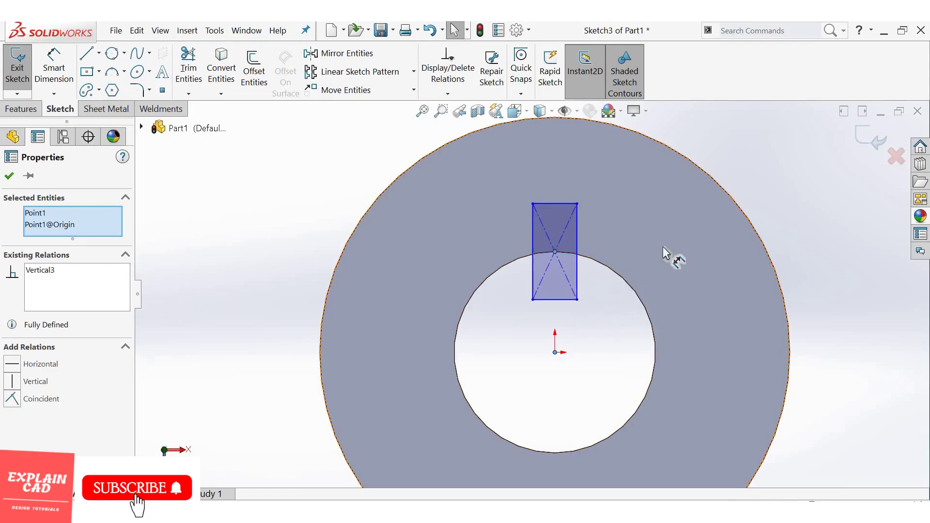
pyautogui.press('Escape')
pyautogui.press('d')
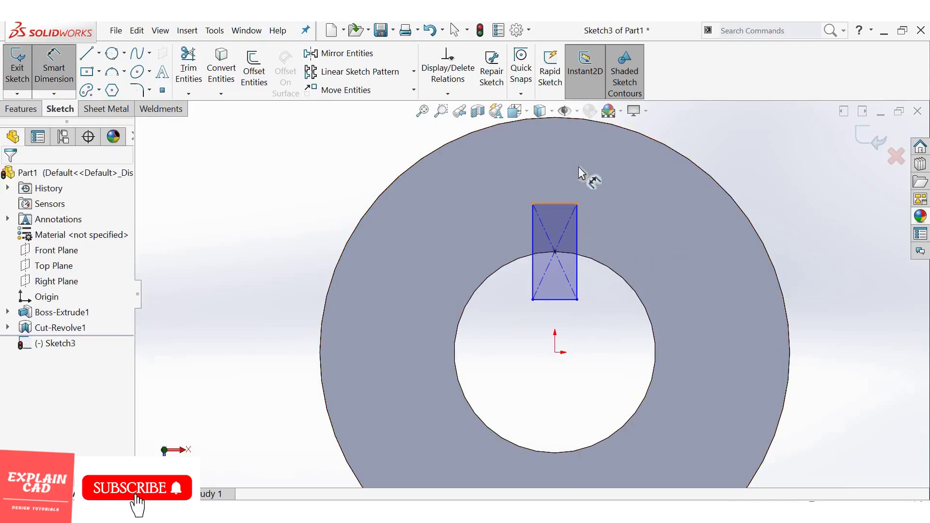
# - Dimension the rectangle's width and height to 6 mm each
pyautogui.click(579, 168)
pyautogui.write('6')
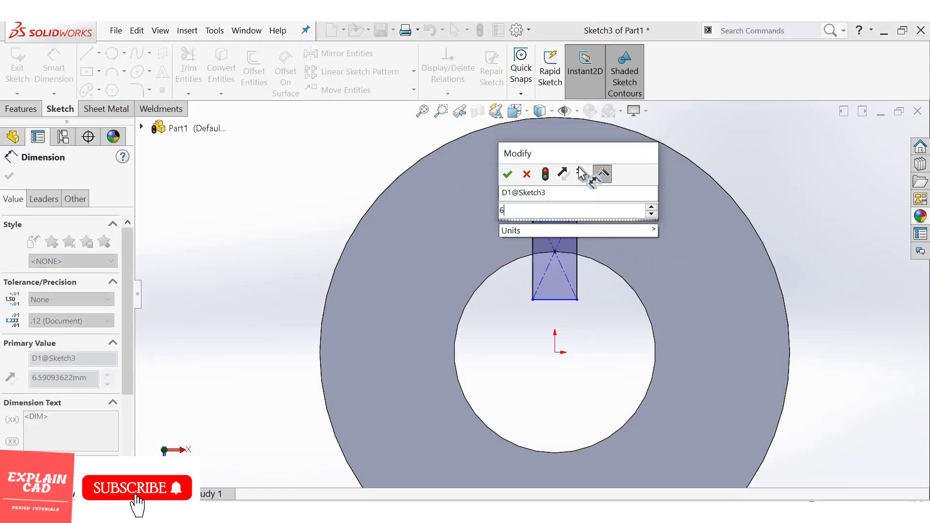
pyautogui.press('Return')
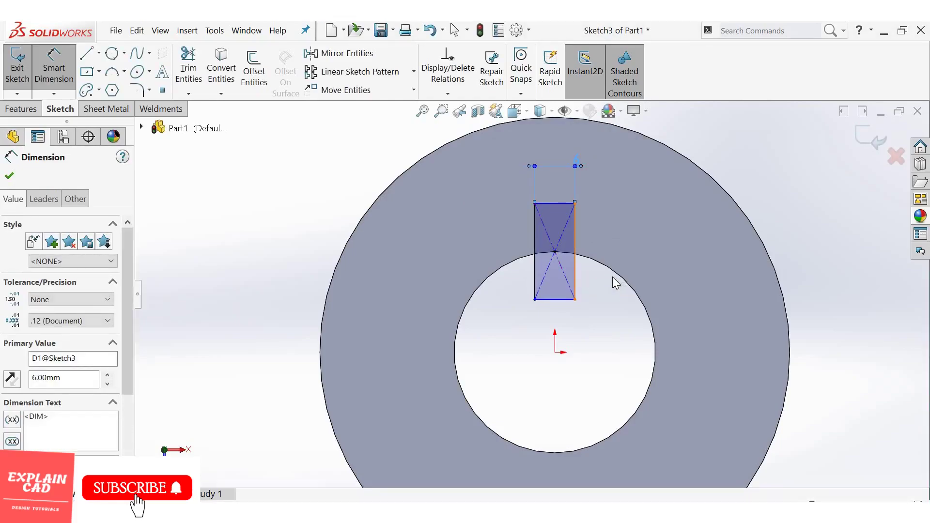
pyautogui.click(574, 277)
pyautogui.click(613, 277)
pyautogui.write('6')
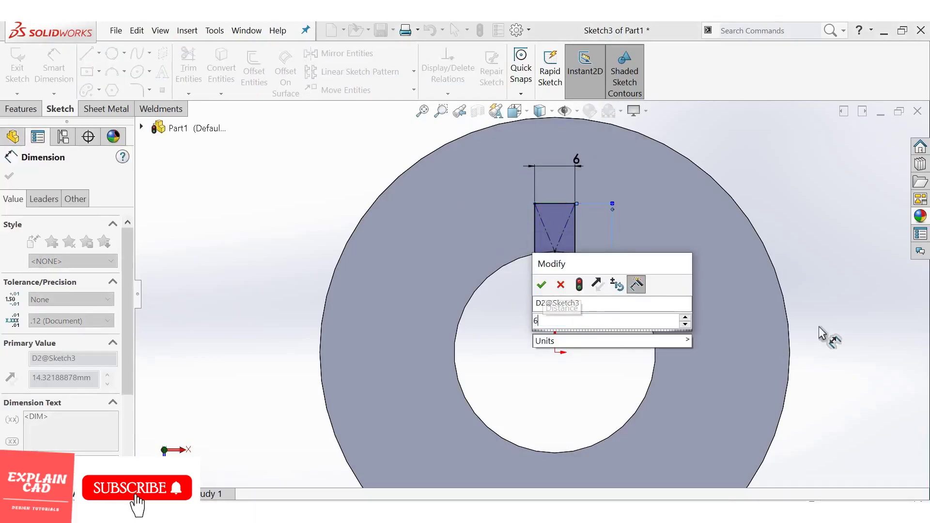
pyautogui.press('Return')
pyautogui.rightClick(792, 220)
pyautogui.click(768, 278)
pyautogui.scroll(-3, 582, 278)
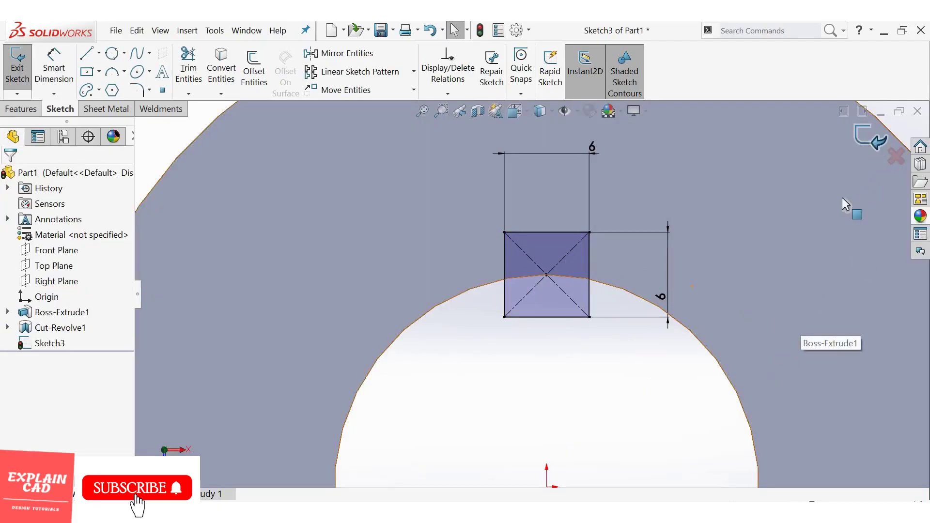
# - Extrude-cut the keyway sketch Through All
pyautogui.click(872, 138)
pyautogui.moveTo(669, 233); pyautogui.dragTo(632, 328, button='middle')
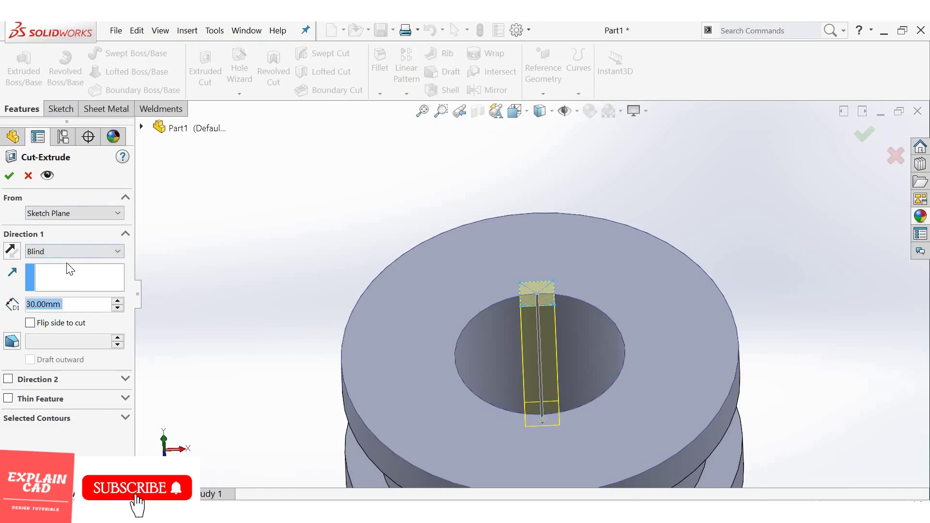
pyautogui.click(70, 252)
pyautogui.click(47, 274)
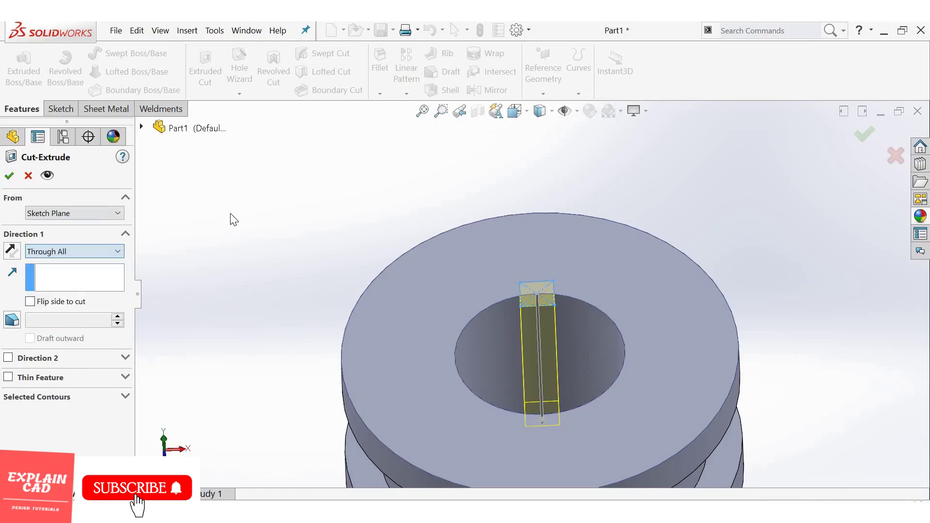
pyautogui.press('Return')
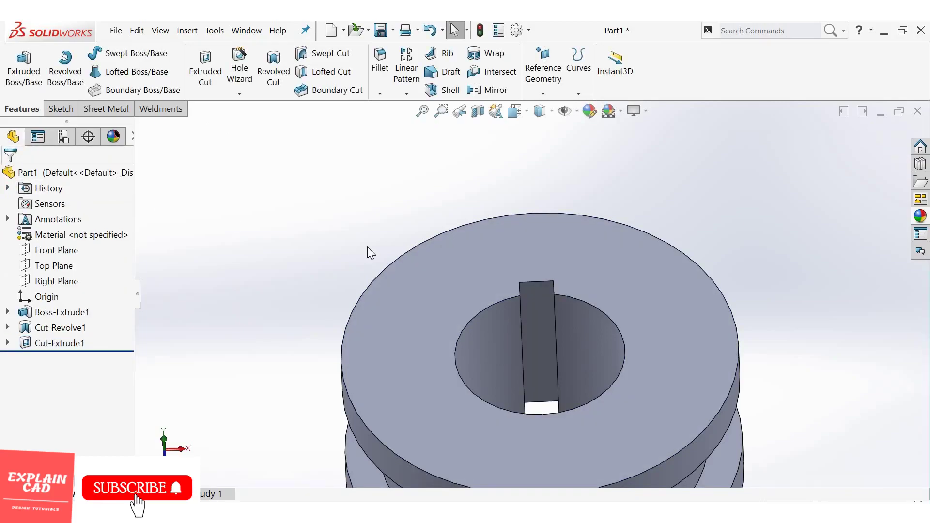
# - Switch to isometric view (Ctrl+7) to see both grooved discs and the keyway
pyautogui.hotkey('ctrl', '7')
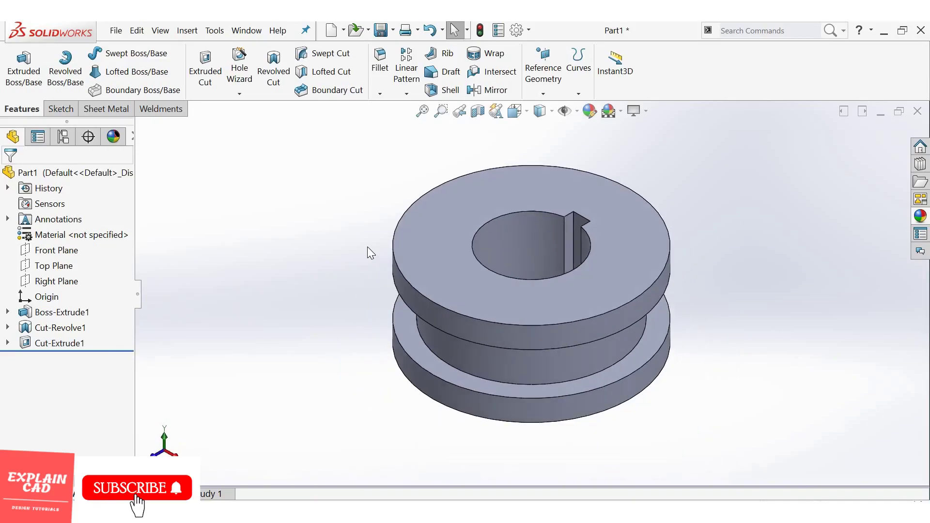